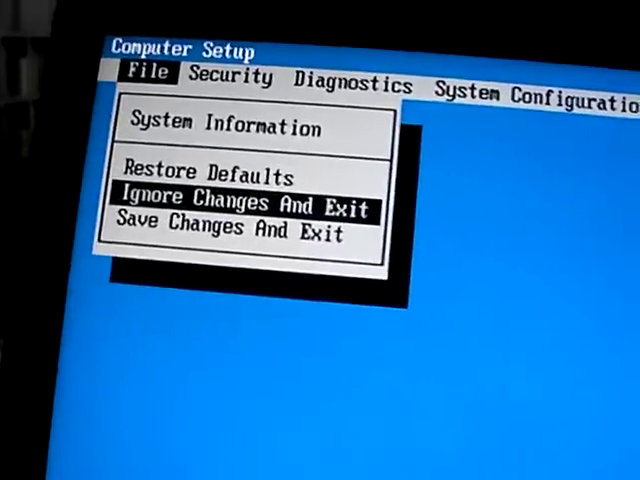
Choose Save Changes And Exit from the File menu, raising the save confirmation.
key("Down")
key("Return")
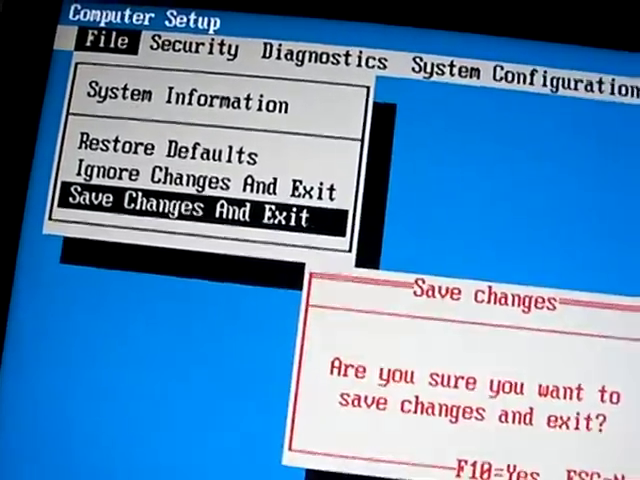